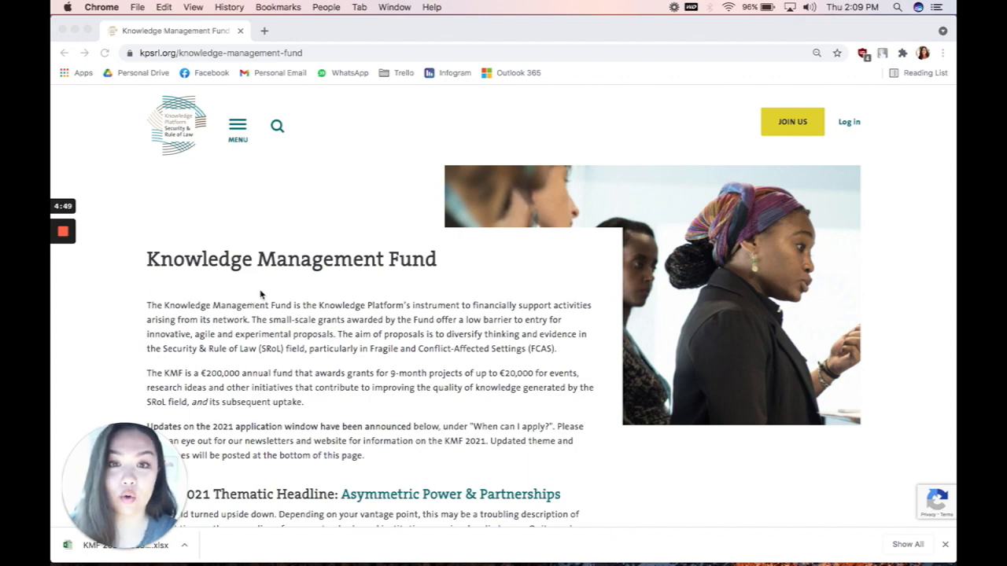
# Step: Download the KMF 2021 Budget Proposal and Reporting Template from the Knowledge Management Fund page's Documents list
pyautogui.scroll(-5, 482, 282)
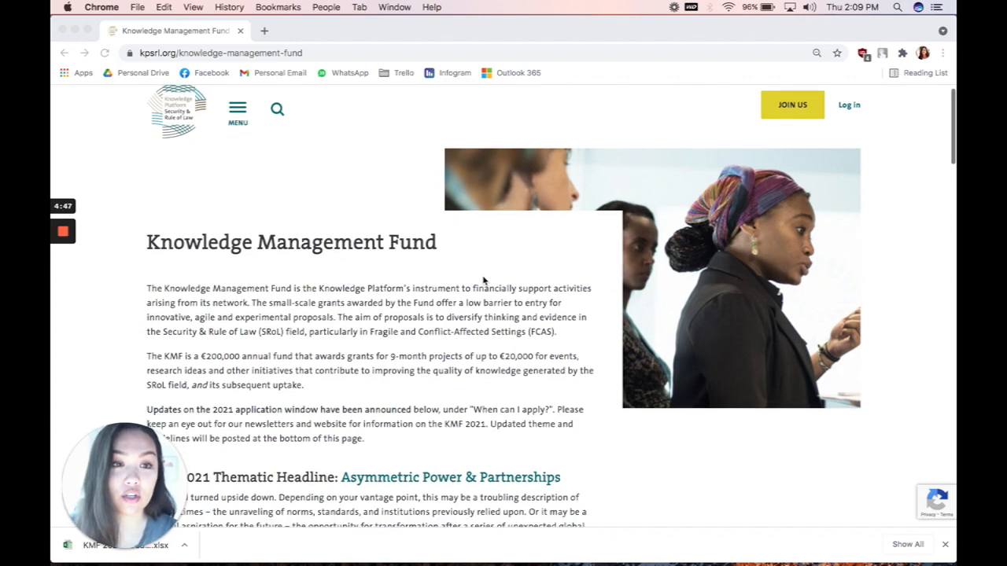
pyautogui.scroll(-15, 483, 281)
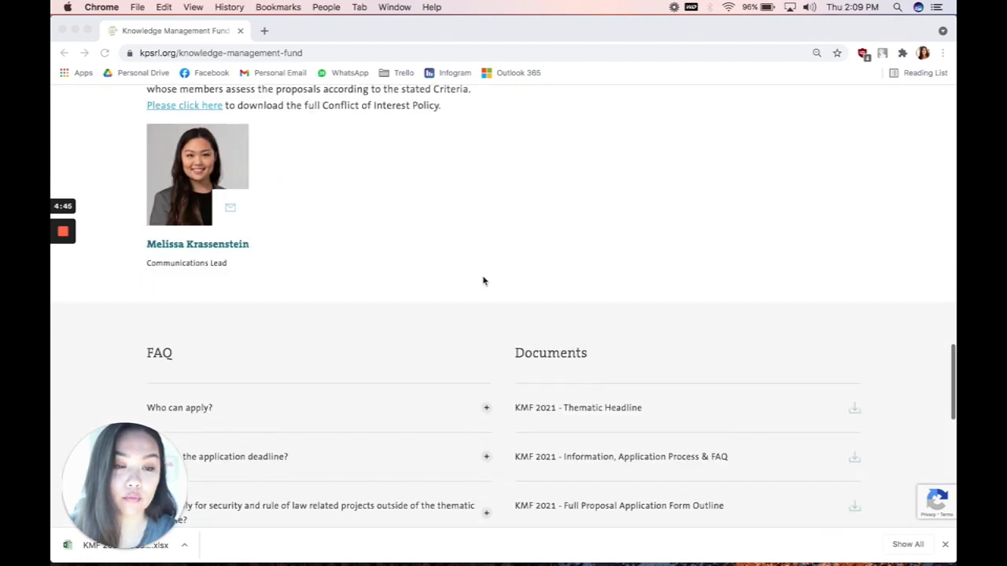
pyautogui.scroll(-4, 482, 280)
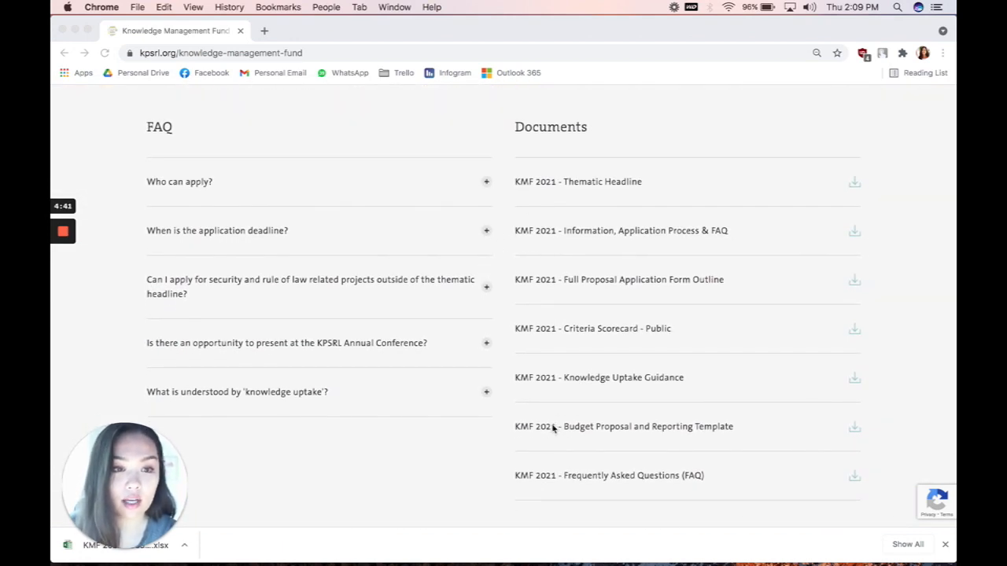
pyautogui.click(854, 431)
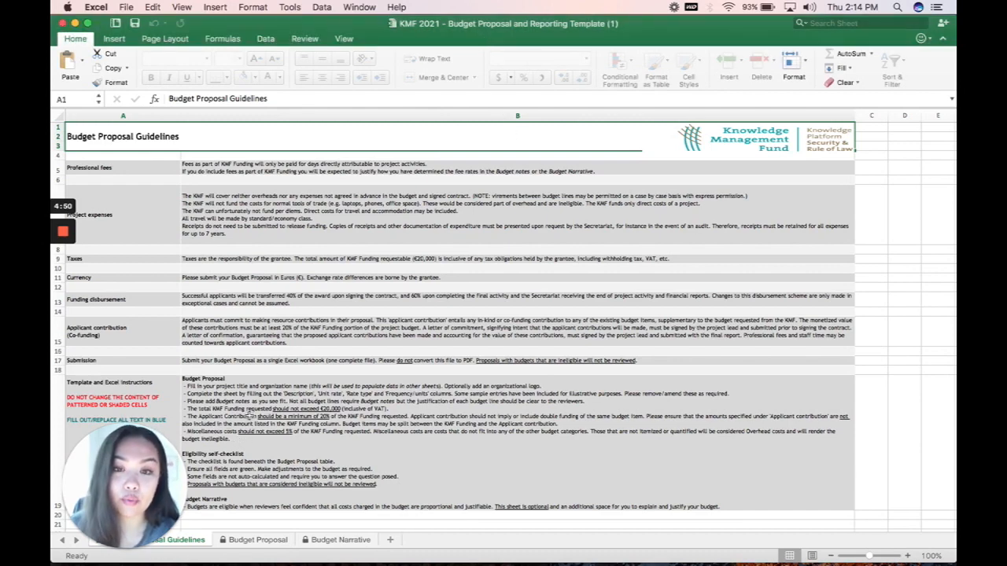
# Step: In Excel, look through the template's Budget Proposal and Budget Narrative sheets, examining the budget sections and their subtotals
pyautogui.click(258, 540)
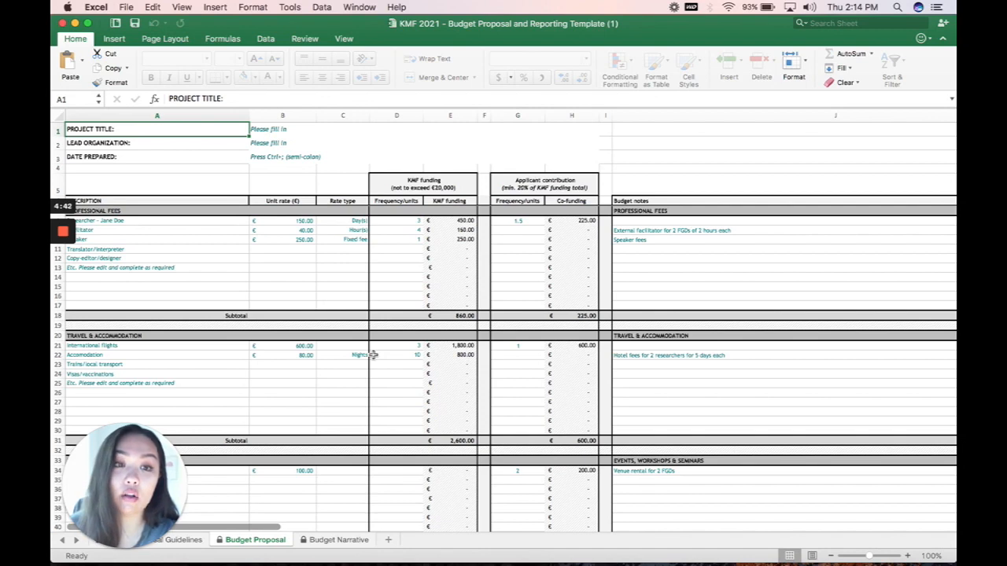
pyautogui.click(335, 541)
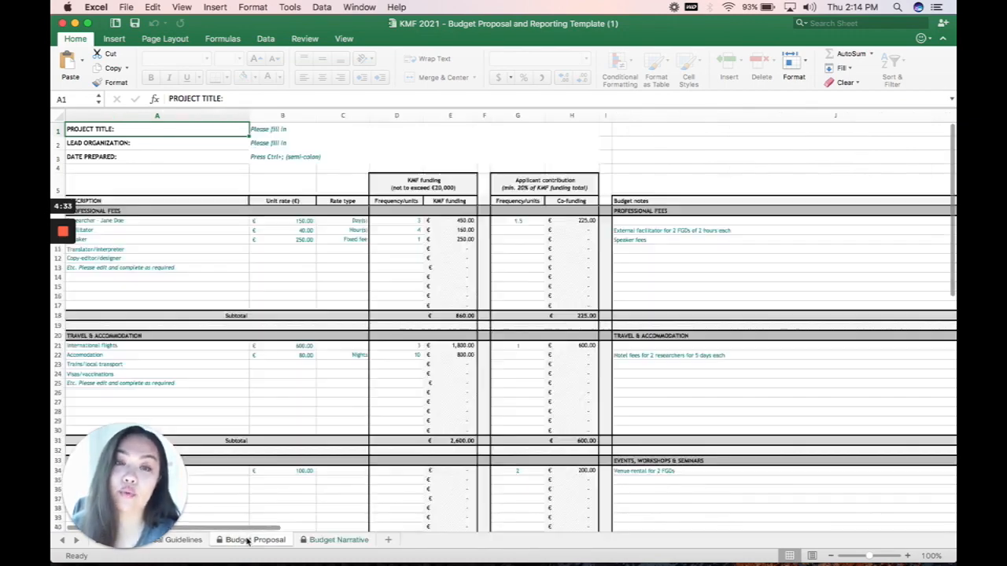
pyautogui.click(250, 541)
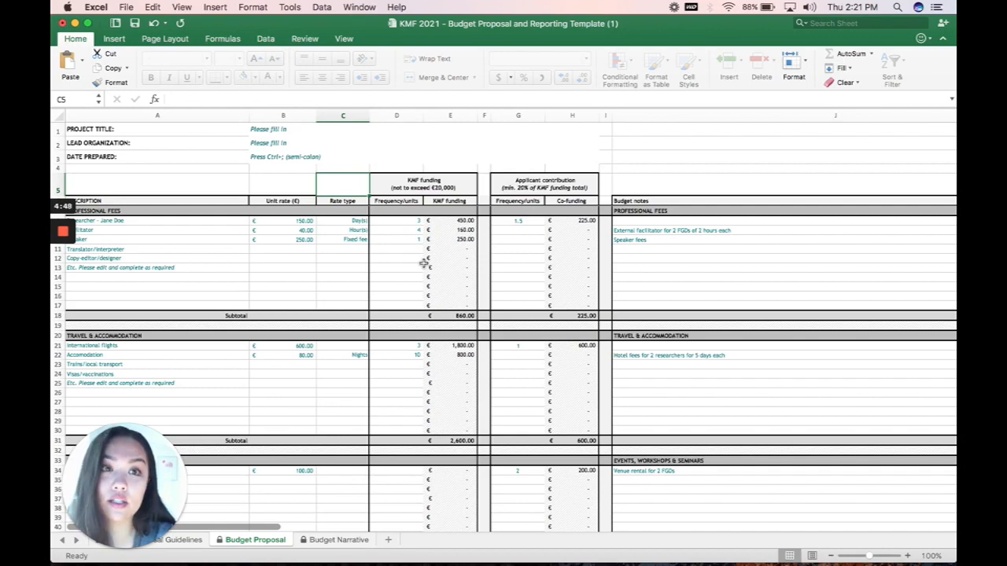
pyautogui.scroll(-4, 423, 263)
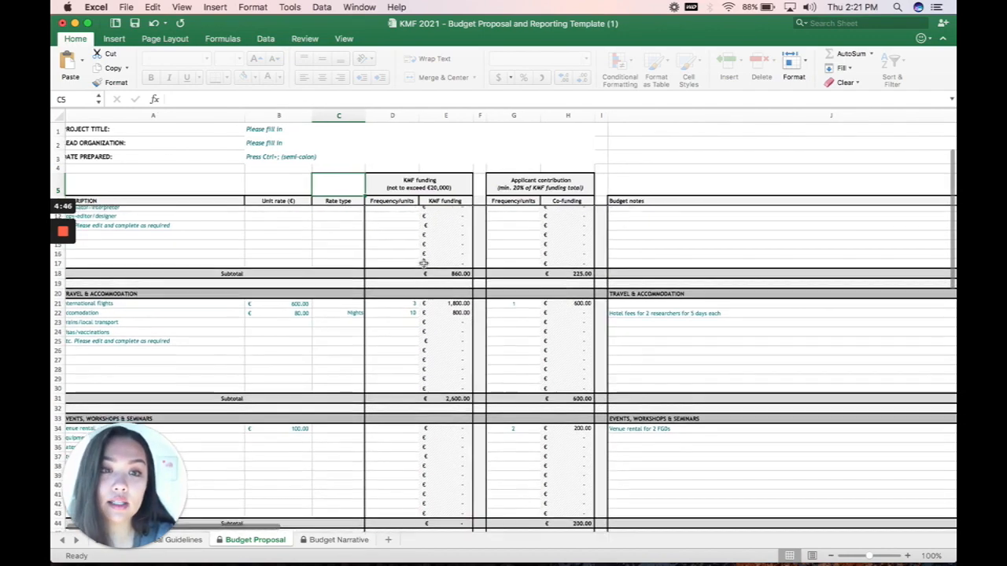
pyautogui.scroll(-3, 422, 262)
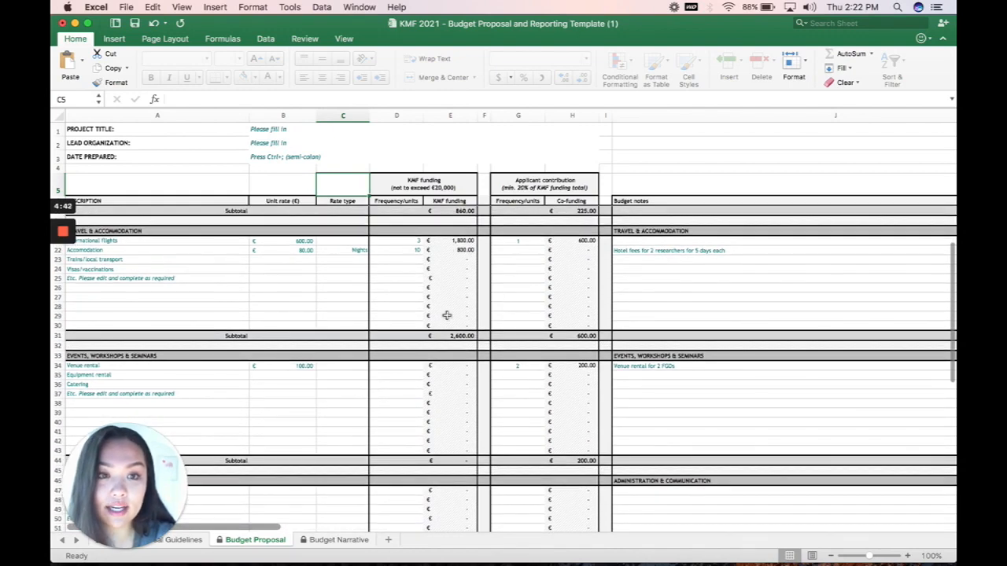
pyautogui.scroll(5, 464, 337)
pyautogui.hscroll(-2, 464, 337)
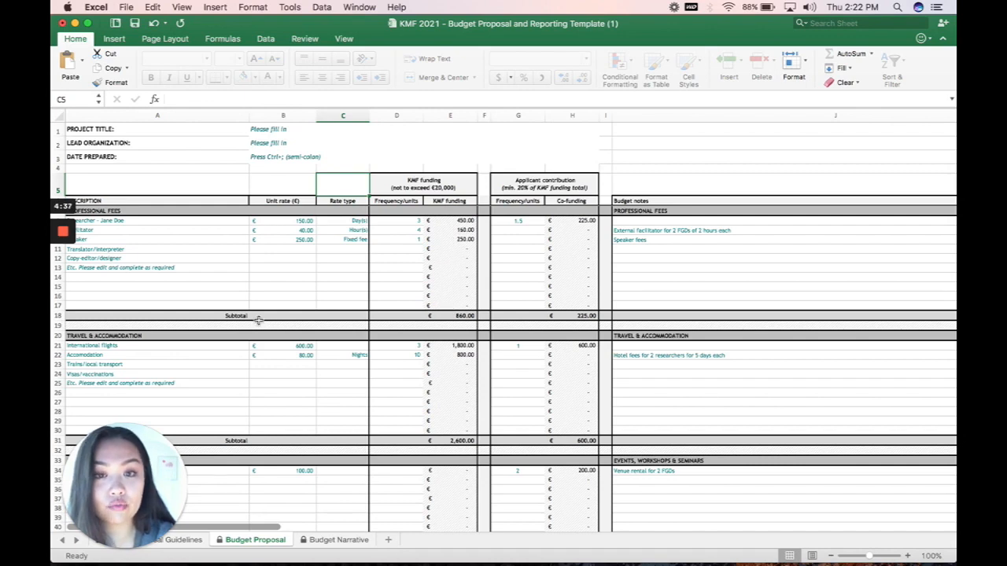
pyautogui.click(464, 318)
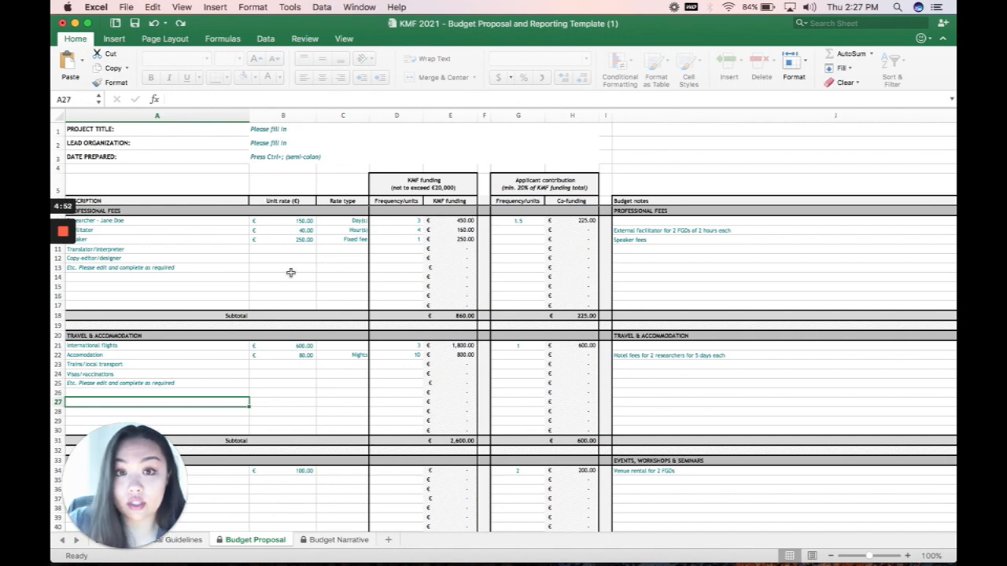
# Step: Fill in the Budget Proposal header with project title "Test Project Title", lead organization "Test Organization" and date prepared "April 8th, 2021"
pyautogui.click(273, 133)
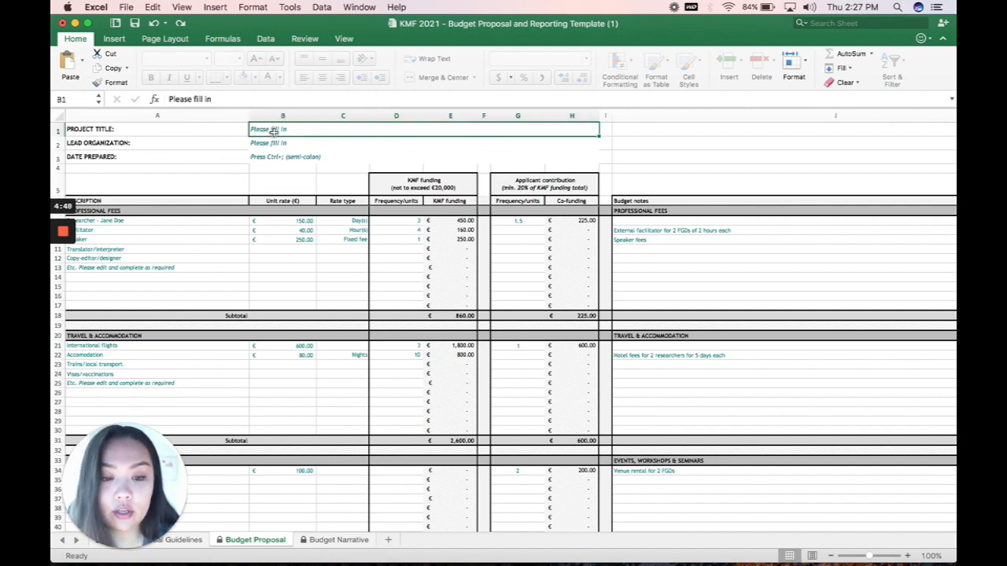
pyautogui.write('Test Project Title')
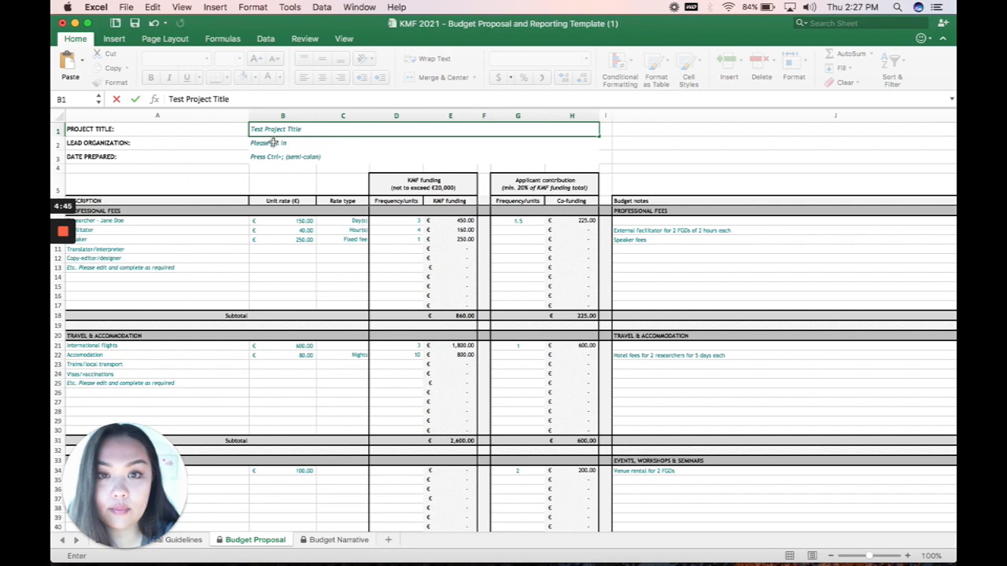
pyautogui.press('Return')
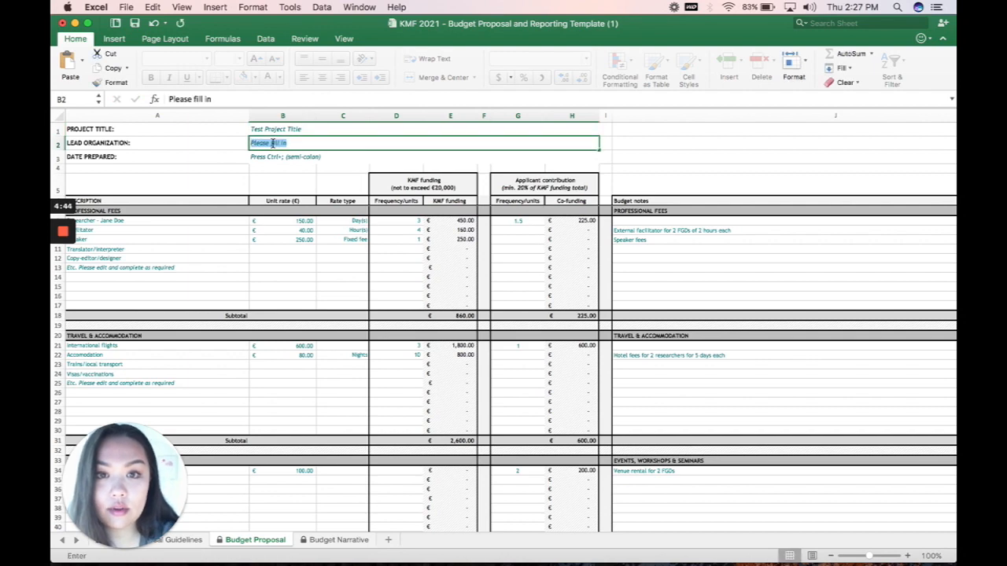
pyautogui.write('Test Prganiz')
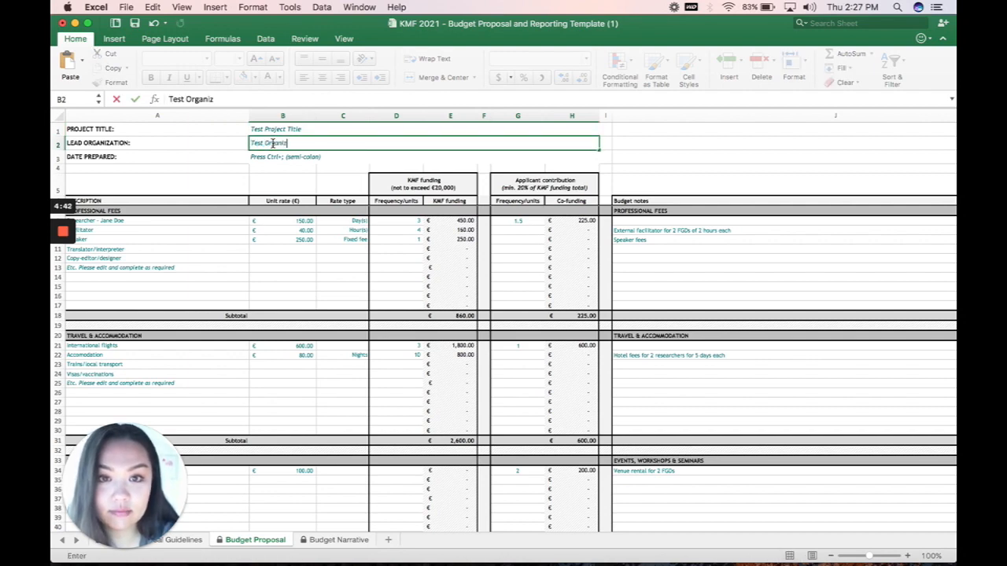
pyautogui.write('ation')
pyautogui.press('Return')
pyautogui.write('A')
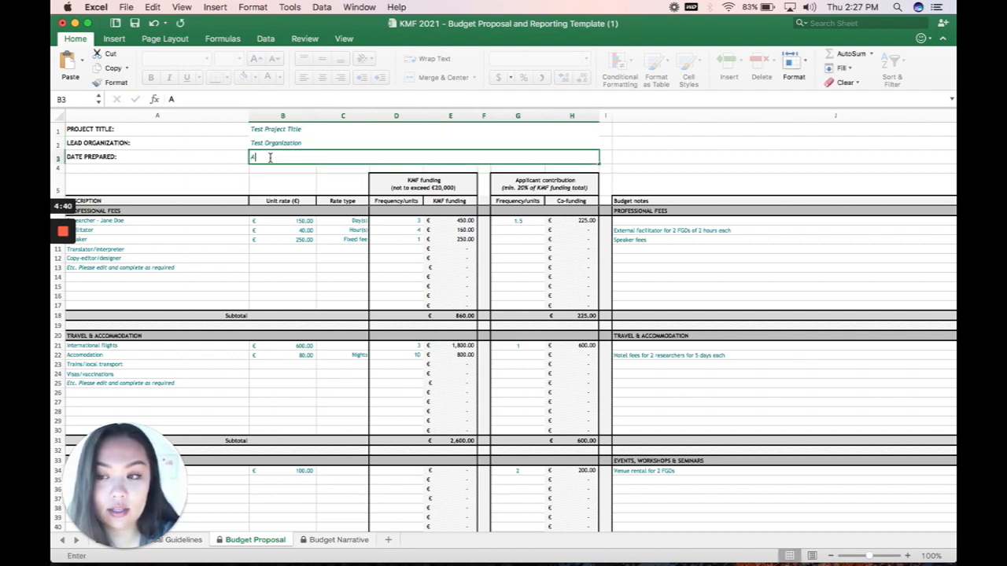
pyautogui.write('pril 8th, 2021')
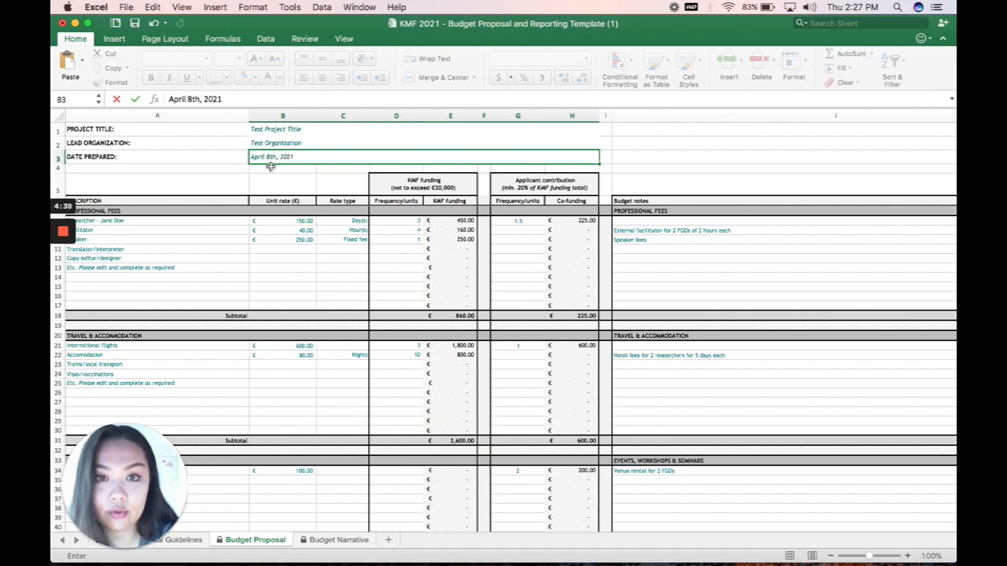
pyautogui.click(285, 240)
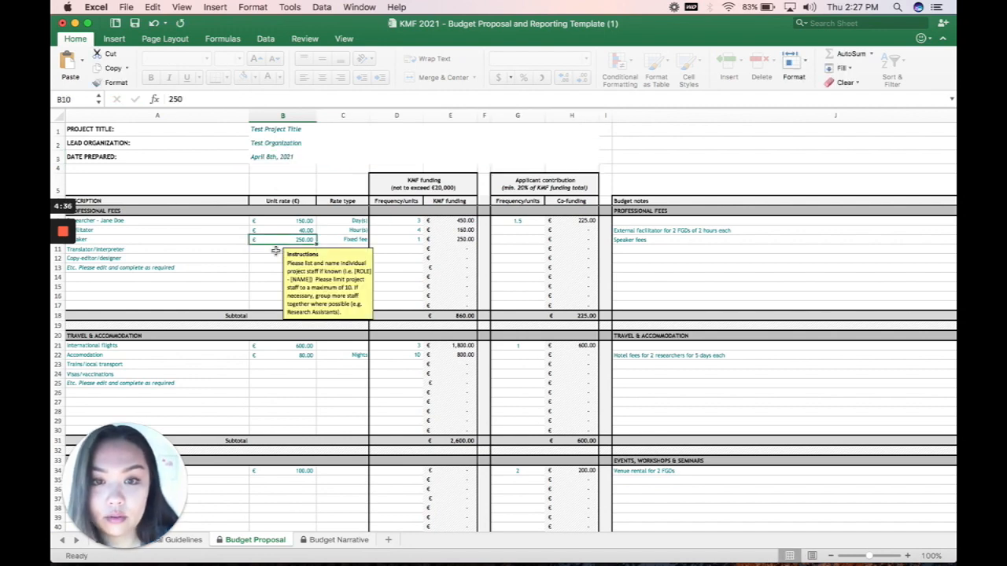
# Step: Complete the Translator/interpreter row with a unit rate of 40, rate type Hour(s) and 2 KMF funding units
pyautogui.click(279, 250)
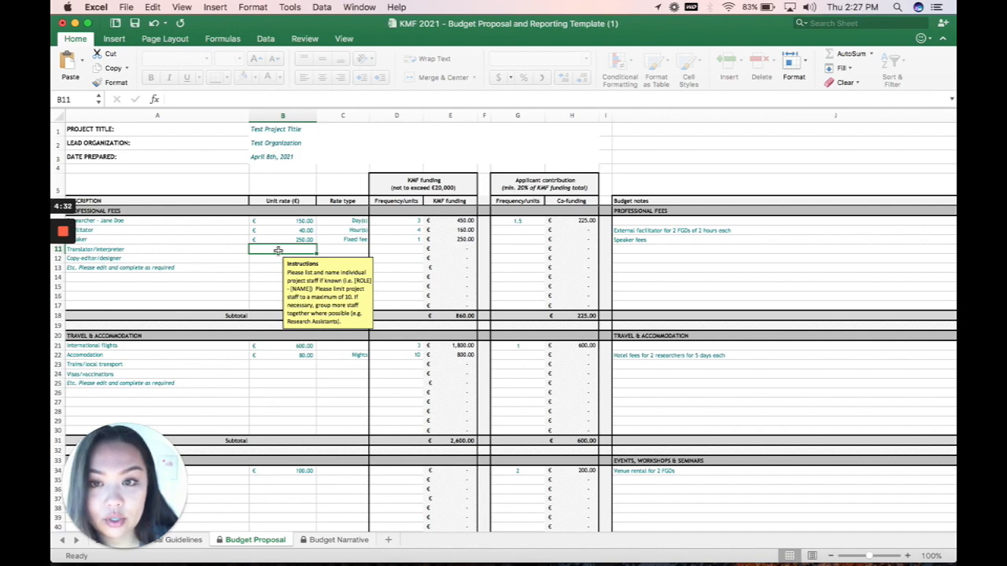
pyautogui.write('40')
pyautogui.click(350, 250)
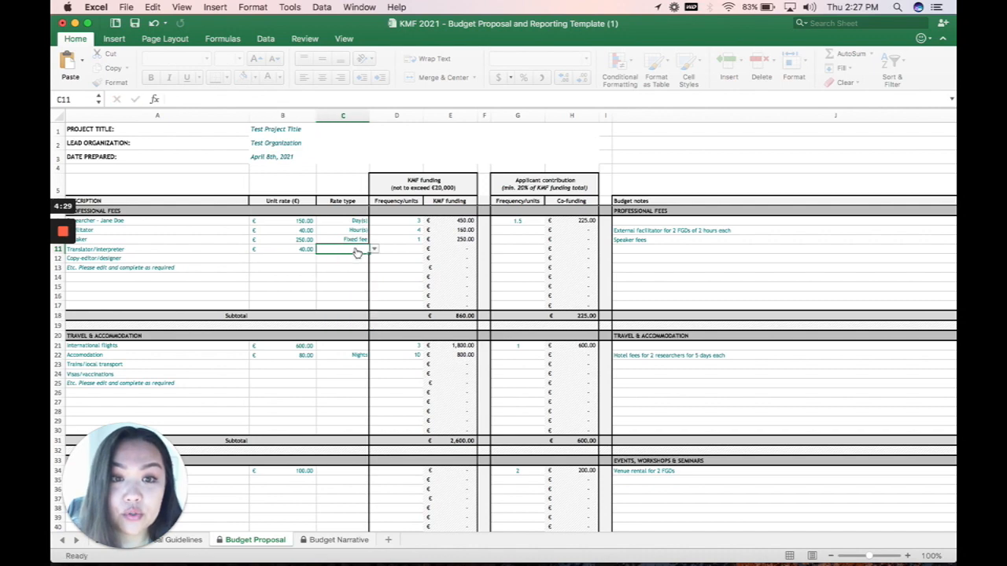
pyautogui.click(373, 249)
pyautogui.click(353, 270)
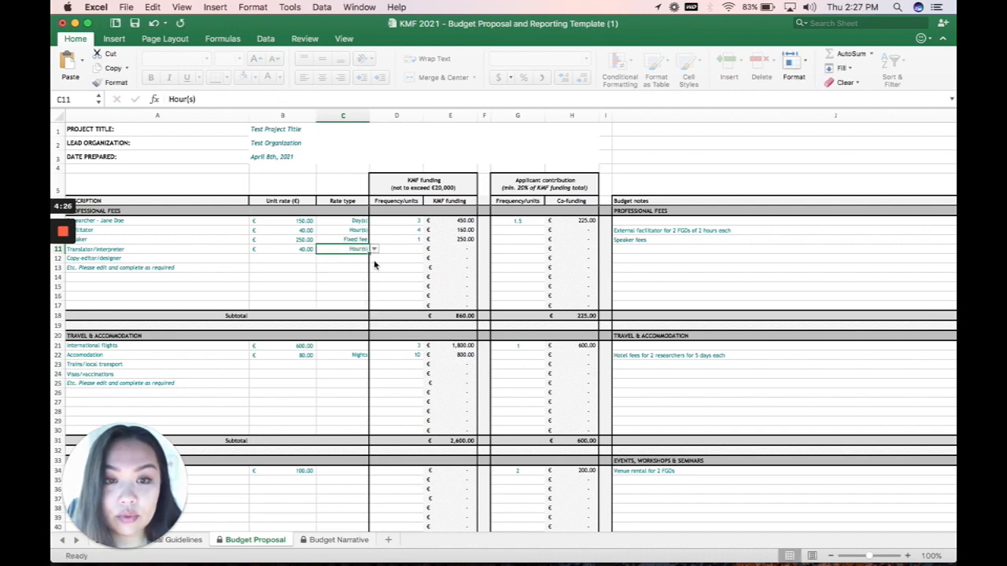
pyautogui.click(357, 261)
pyautogui.click(309, 260)
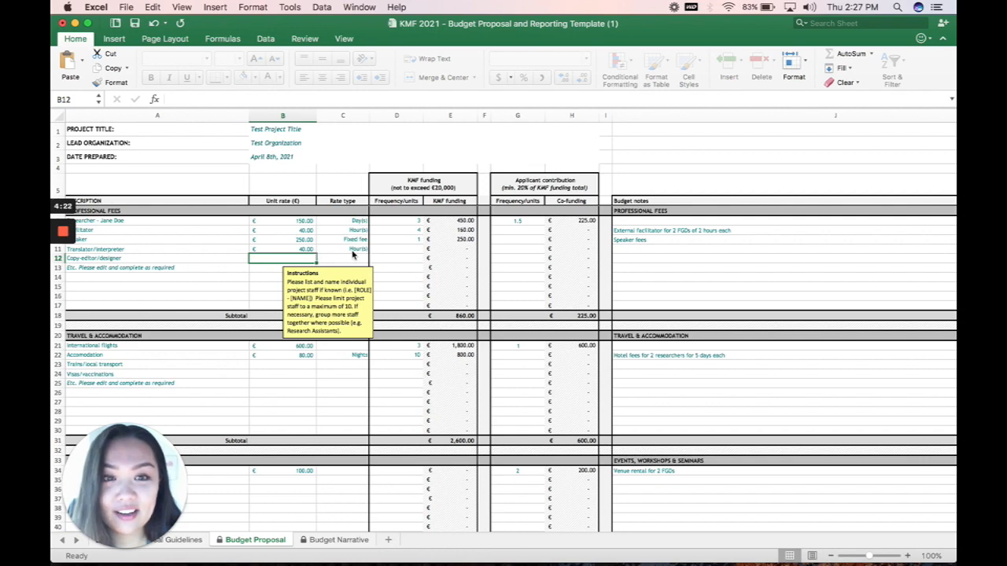
pyautogui.click(394, 249)
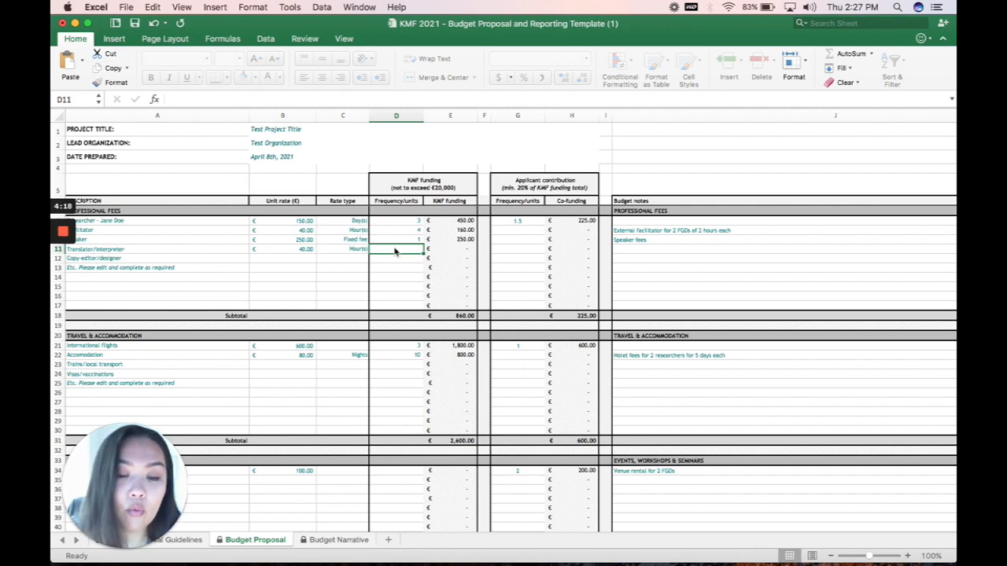
pyautogui.write('2')
pyautogui.press('Return')
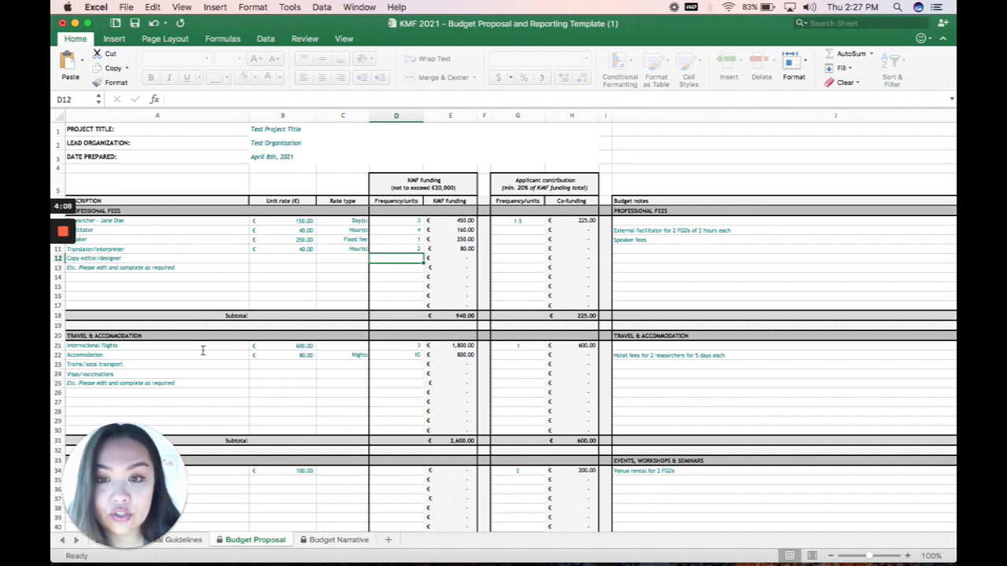
# Step: Review the guidelines and the remaining Budget Proposal sections, including the budget notes, funding totals and eligibility checklist
pyautogui.scroll(-10, 200, 350)
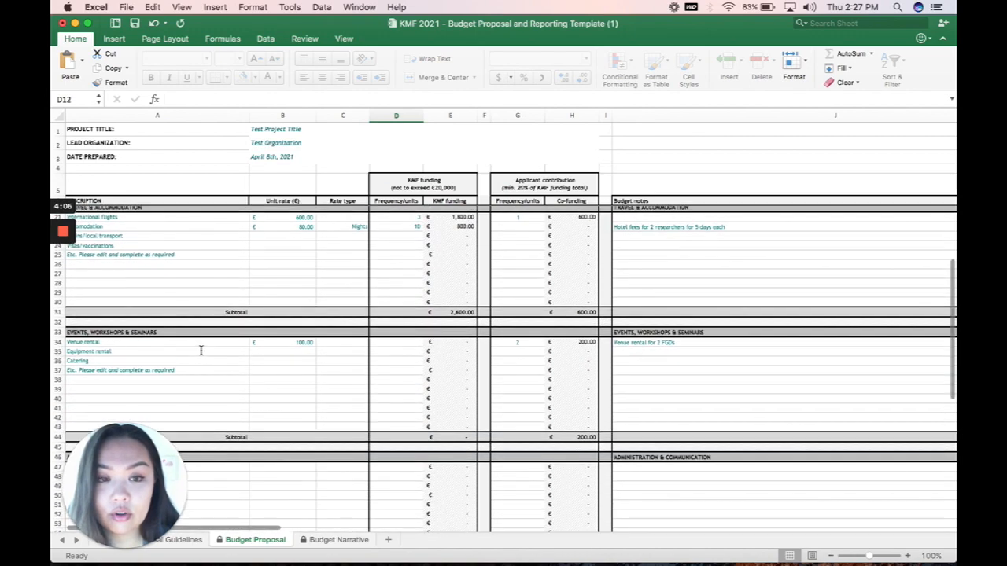
pyautogui.scroll(-15, 200, 350)
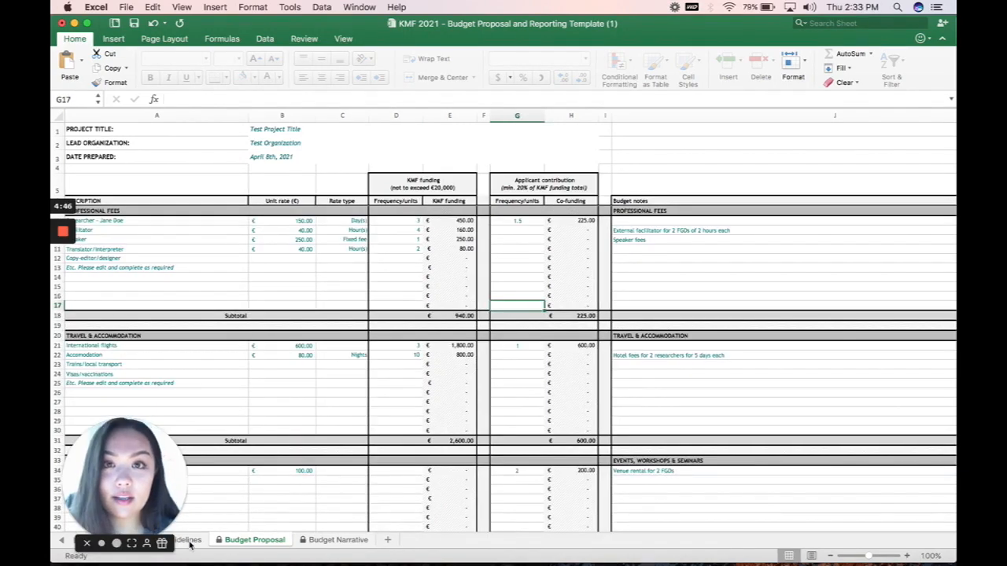
pyautogui.click(189, 541)
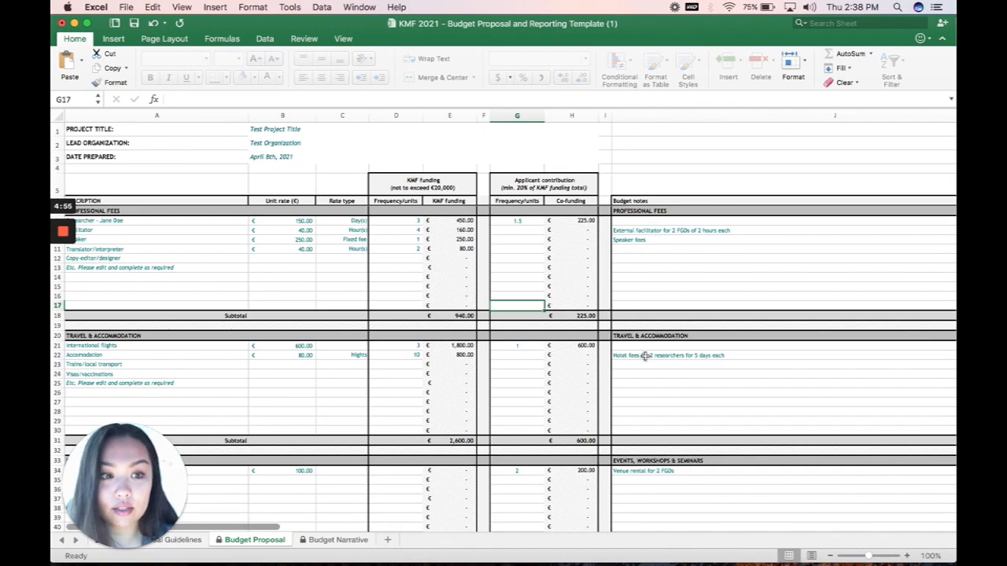
pyautogui.scroll(-3, 643, 368)
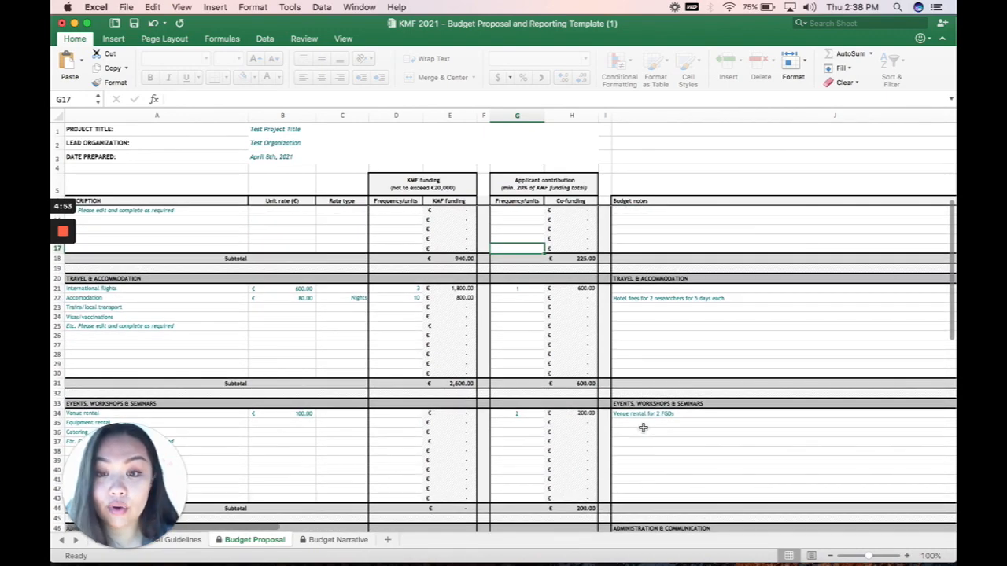
pyautogui.scroll(3, 643, 427)
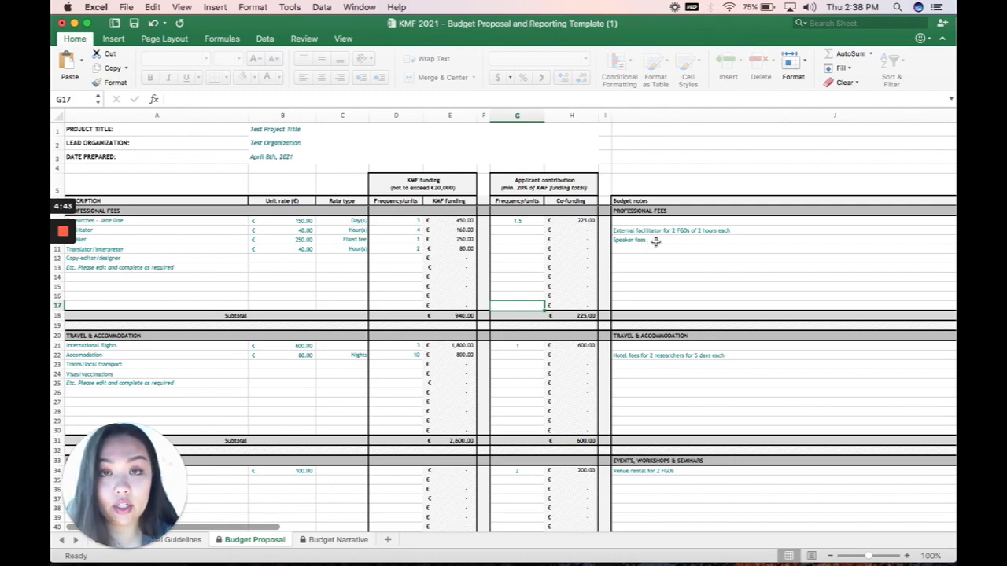
pyautogui.scroll(-10, 655, 241)
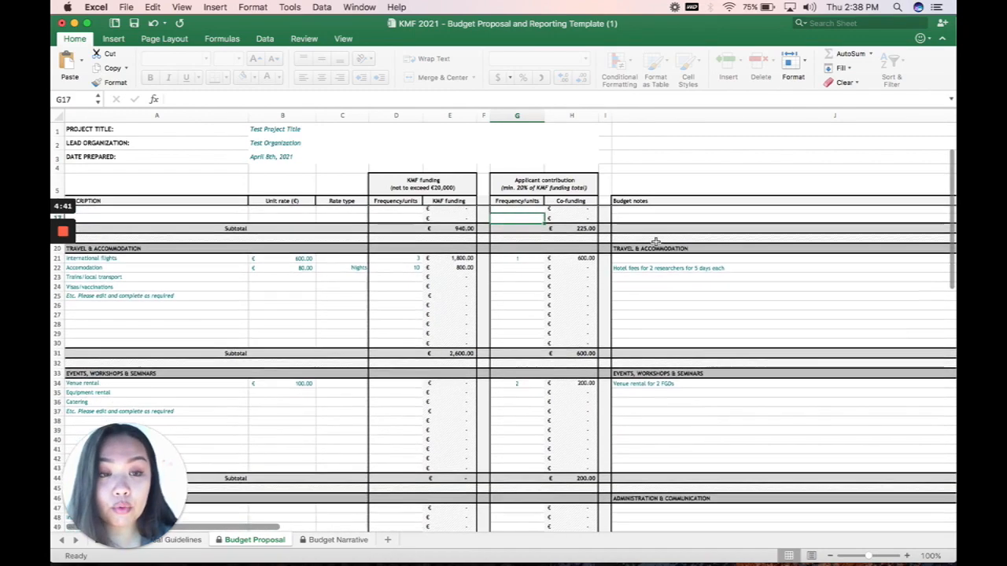
pyautogui.scroll(-4, 655, 242)
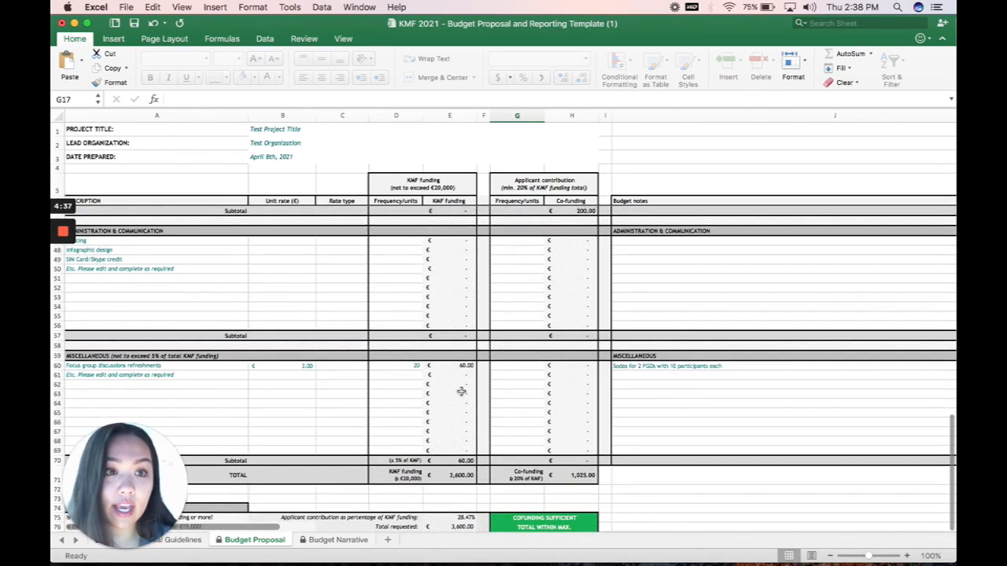
pyautogui.click(576, 475)
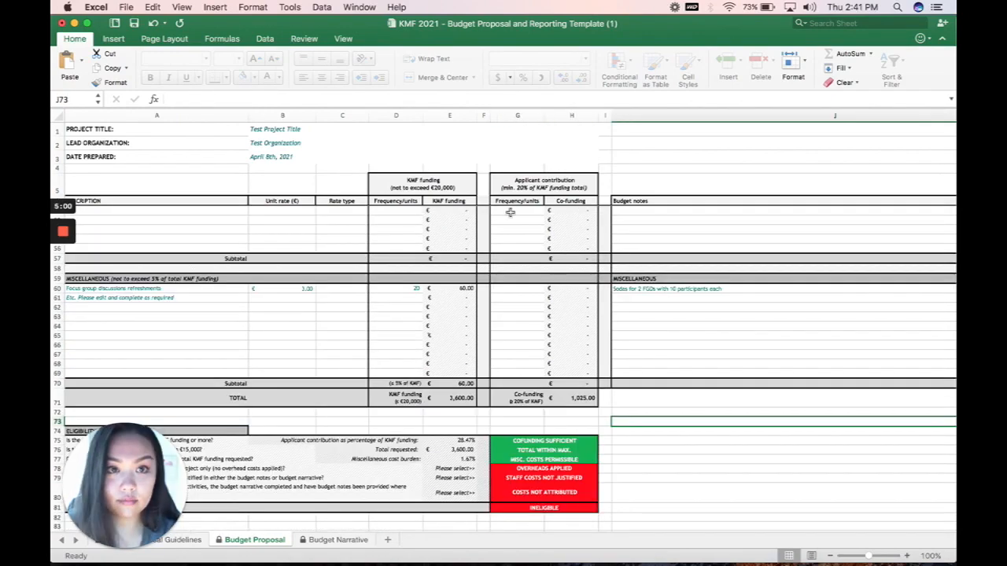
pyautogui.scroll(5, 508, 268)
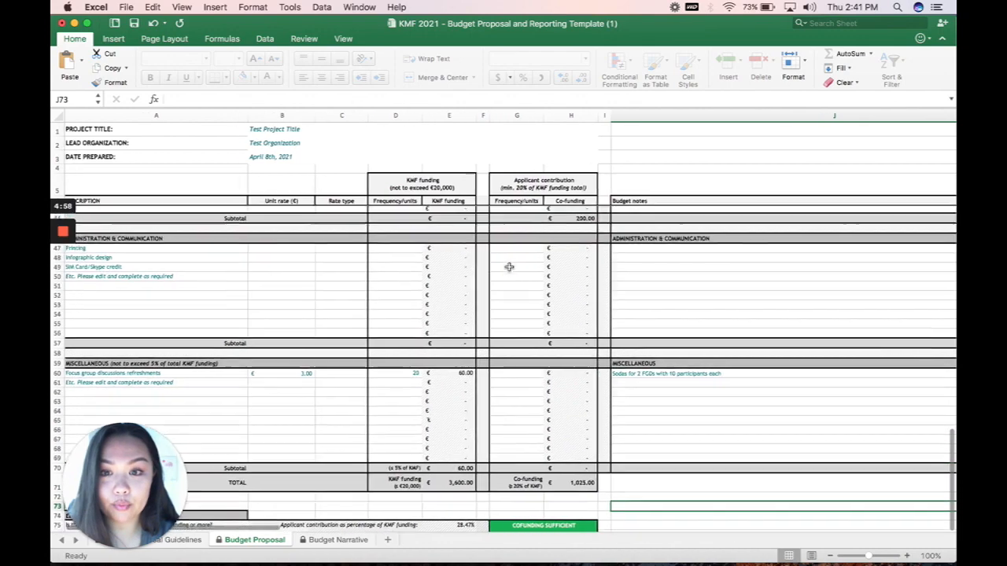
pyautogui.scroll(-4, 509, 268)
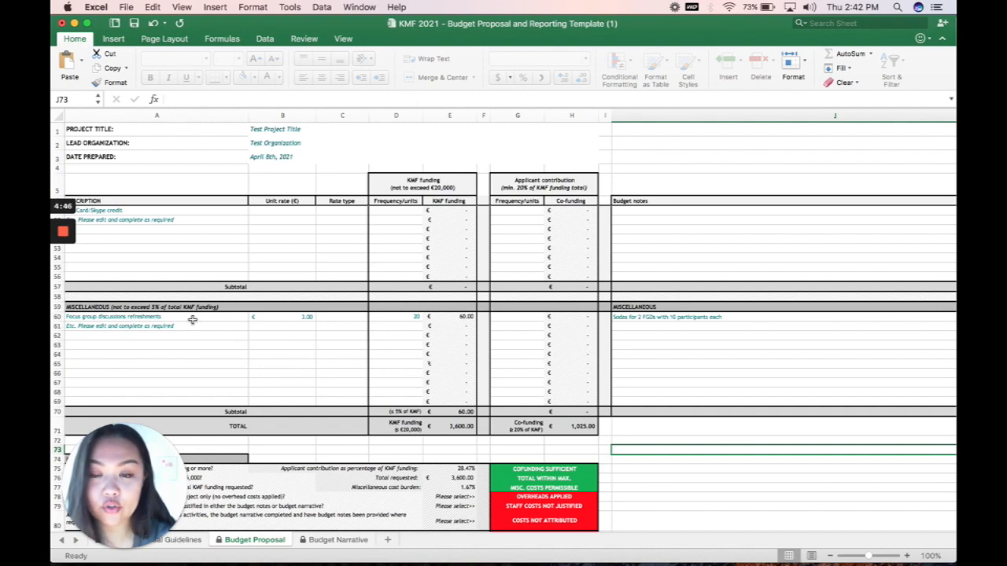
pyautogui.scroll(6, 192, 320)
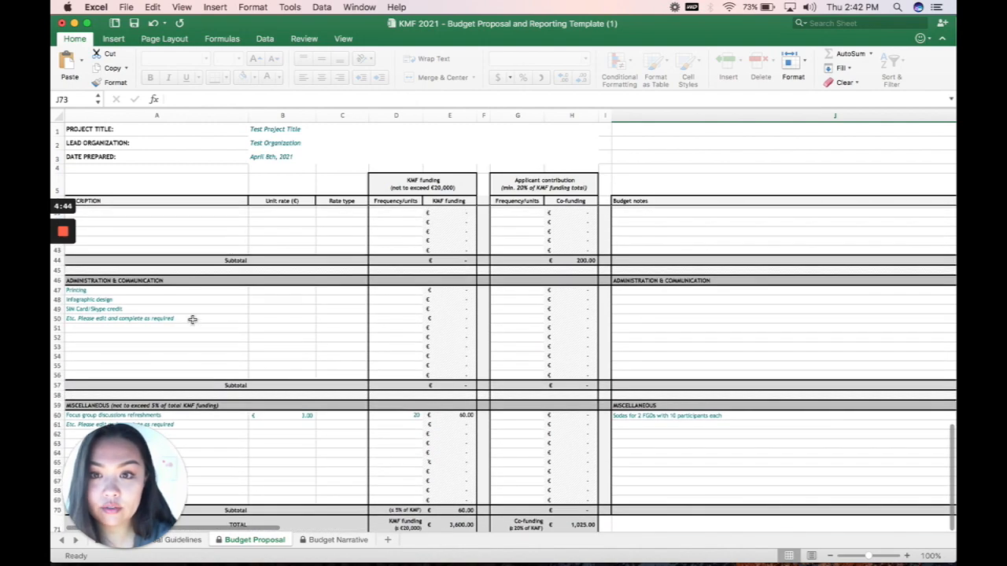
# Step: Review the Budget Proposal's travel, events, administration and miscellaneous sections, including the blank miscellaneous rows for additional costs
pyautogui.scroll(6, 192, 320)
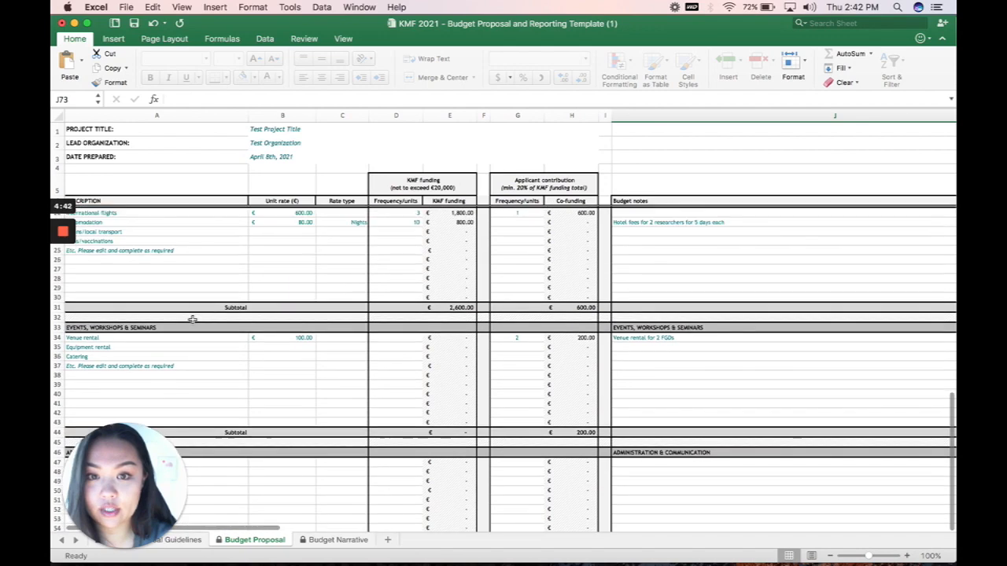
pyautogui.scroll(-10, 192, 319)
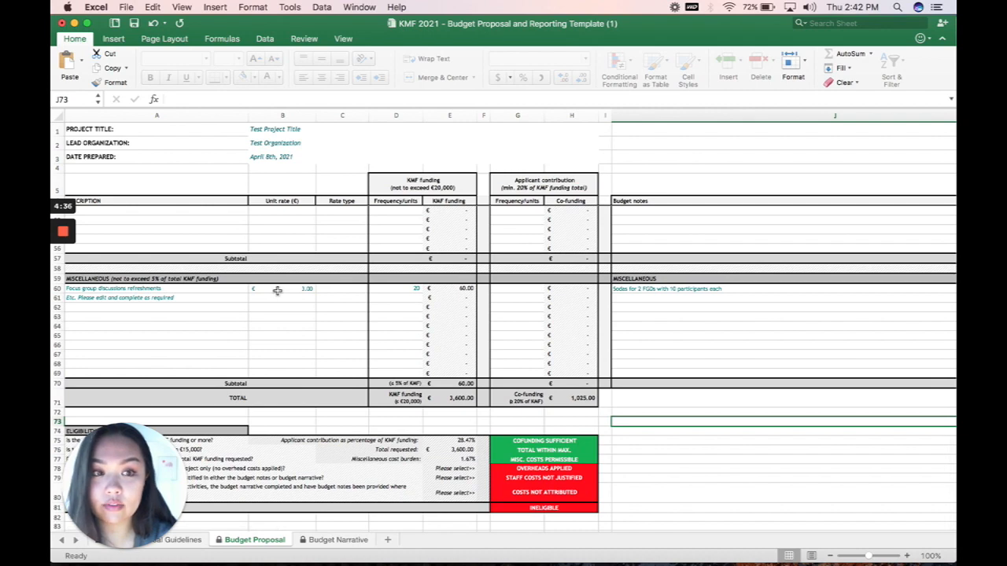
pyautogui.click(190, 299)
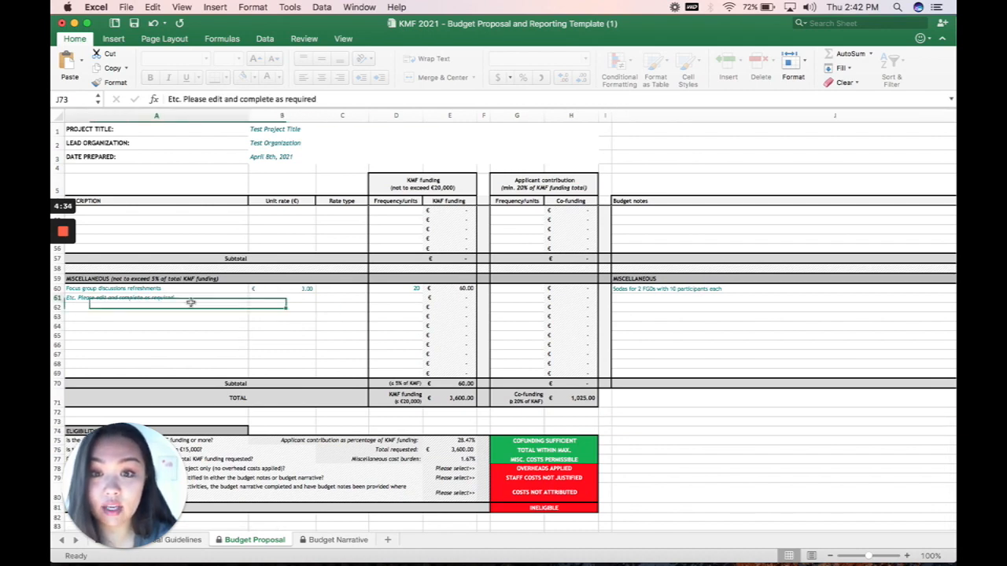
pyautogui.click(233, 310)
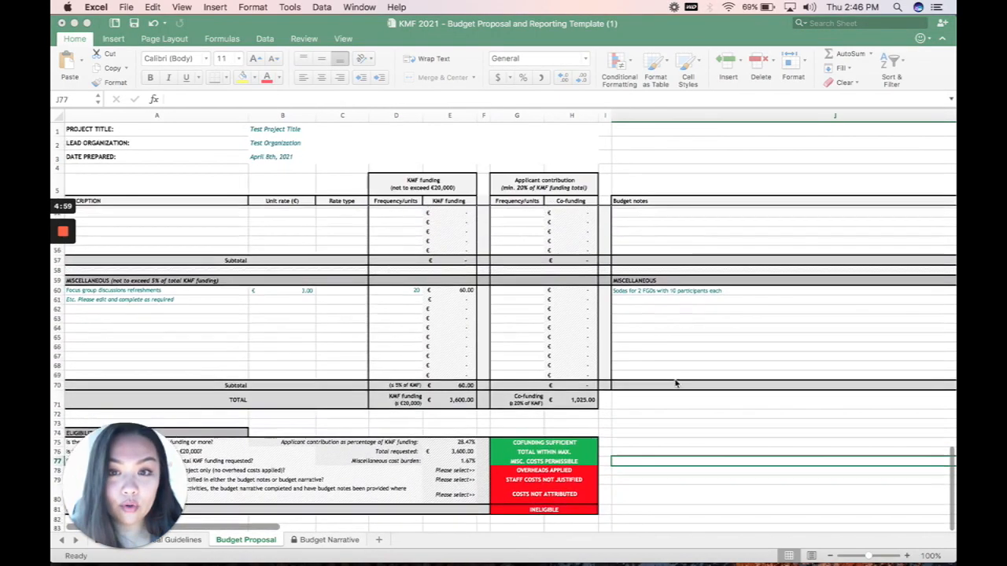
pyautogui.scroll(13, 675, 383)
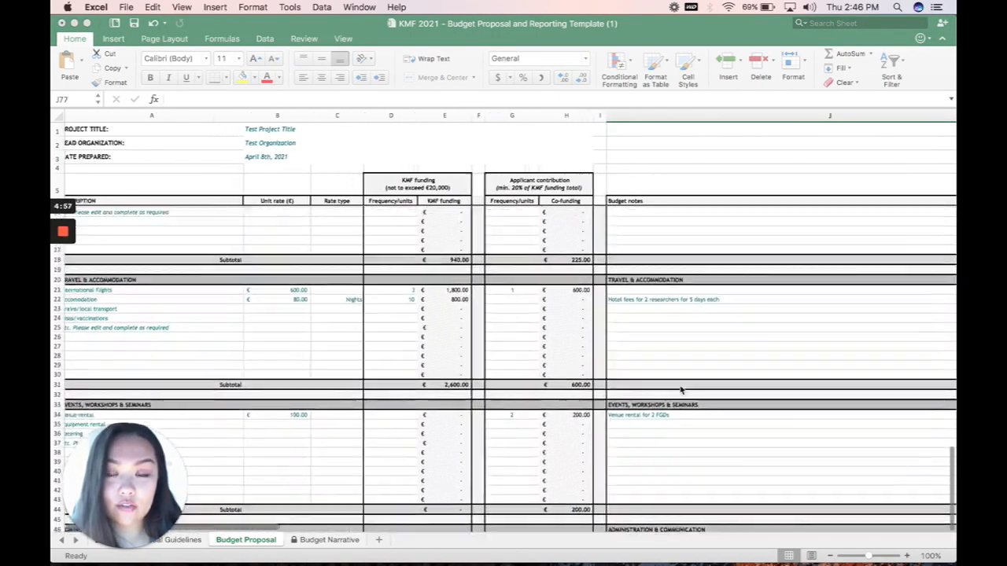
pyautogui.scroll(3, 681, 390)
# Step: In the eligibility self-checklist, set the overhead question to NO OVERHEADS APPLIED and the project staff costs question to STAFF COSTS JUSTIFIED
pyautogui.scroll(-20, 681, 390)
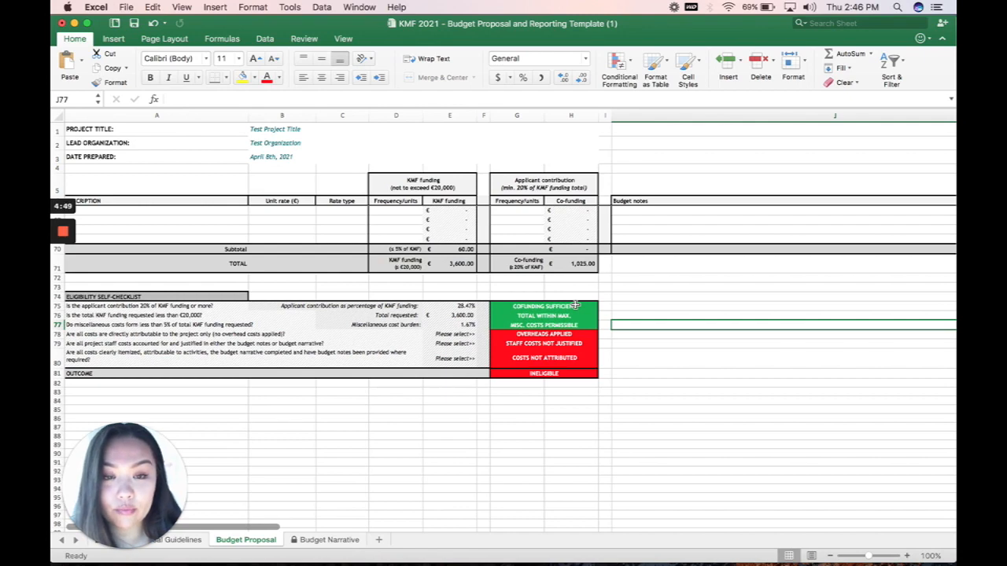
pyautogui.click(581, 334)
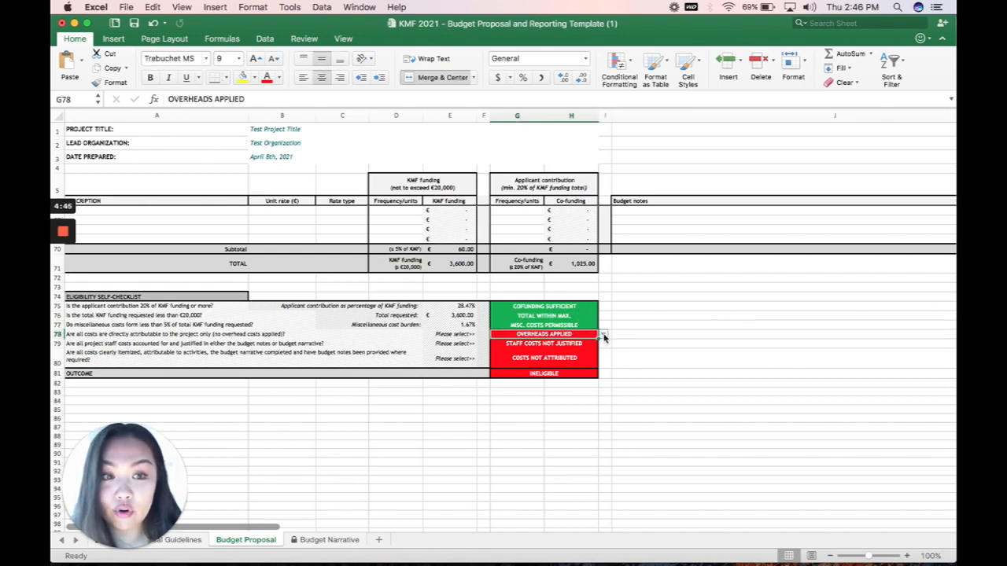
pyautogui.click(604, 337)
pyautogui.click(589, 356)
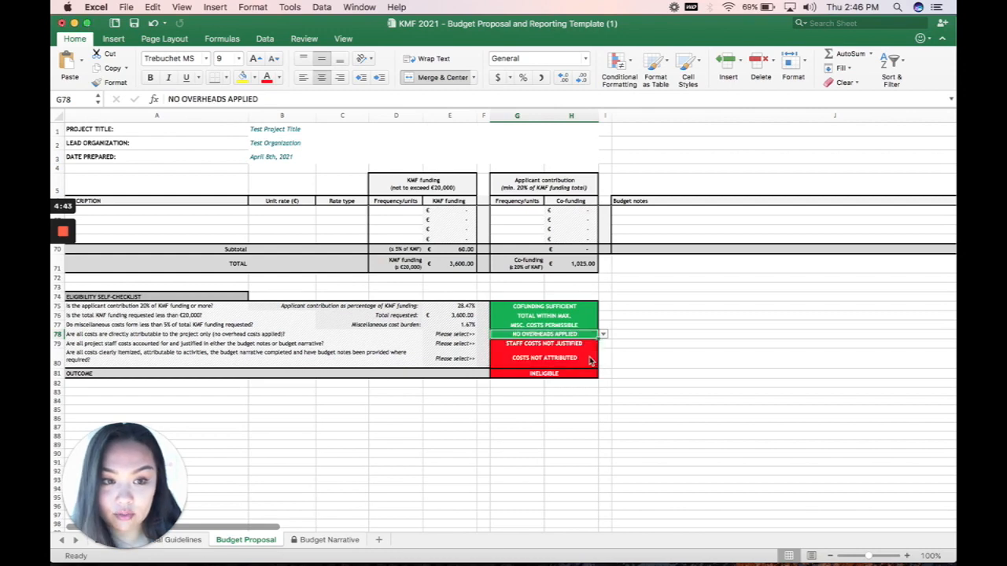
pyautogui.click(590, 346)
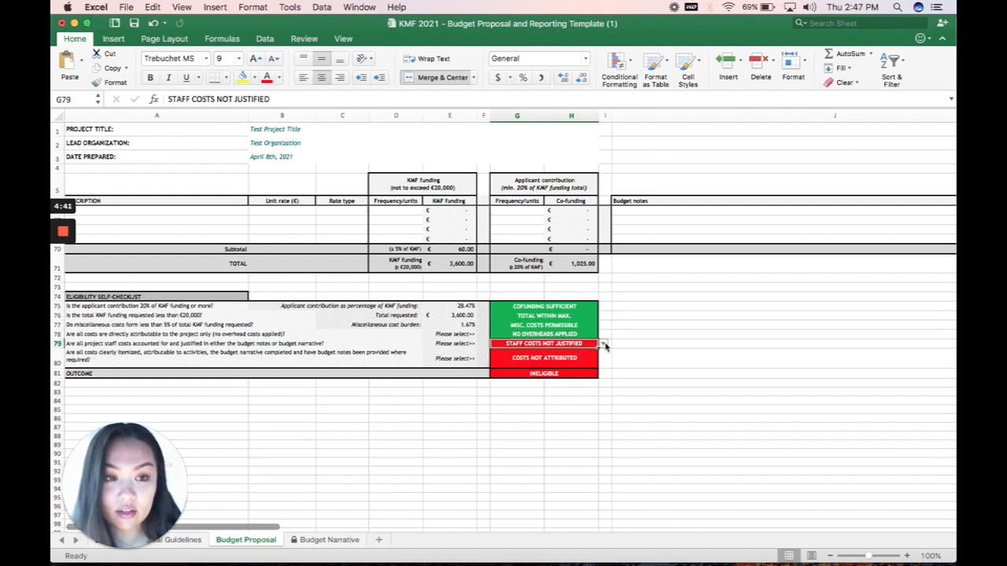
pyautogui.click(604, 345)
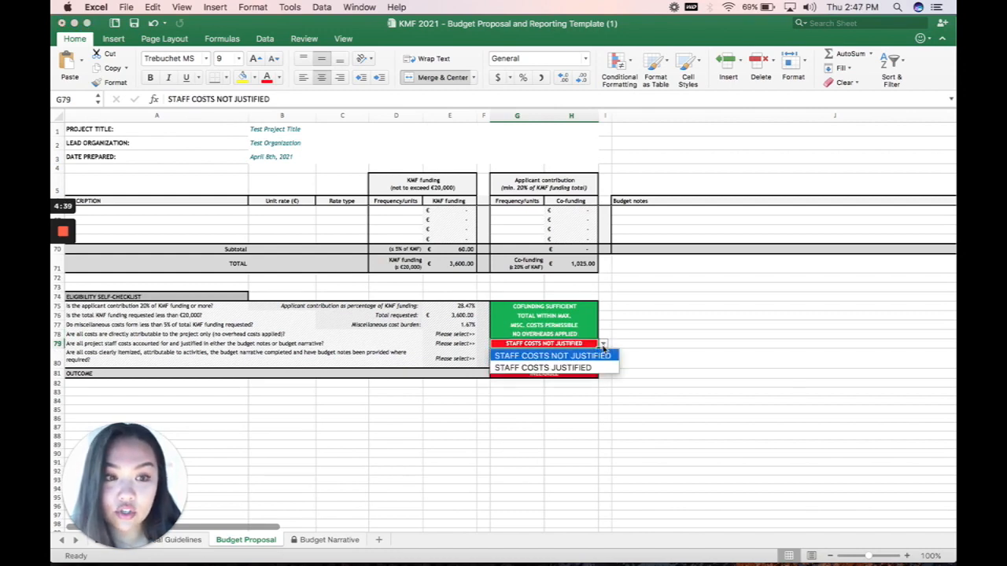
pyautogui.click(588, 367)
# Step: Set the self-checklist answer on itemized, attributable costs to ALL COSTS ATTRIBUTED
pyautogui.click(586, 366)
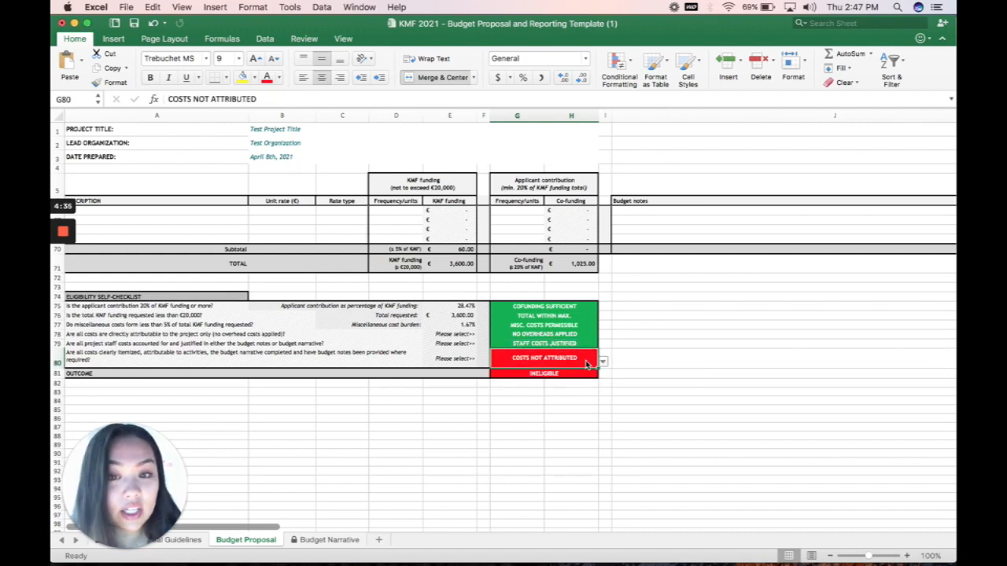
pyautogui.click(602, 361)
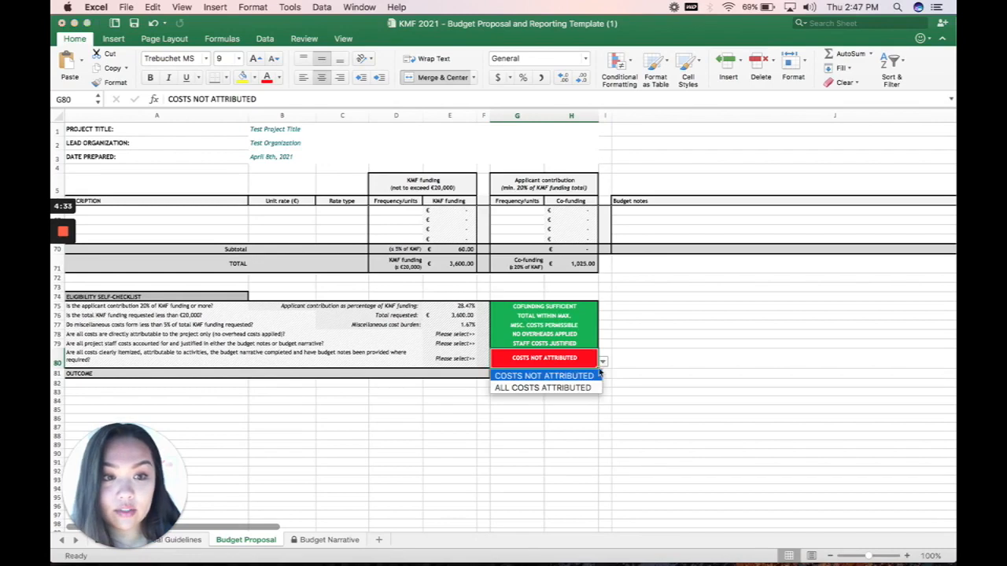
pyautogui.click(585, 387)
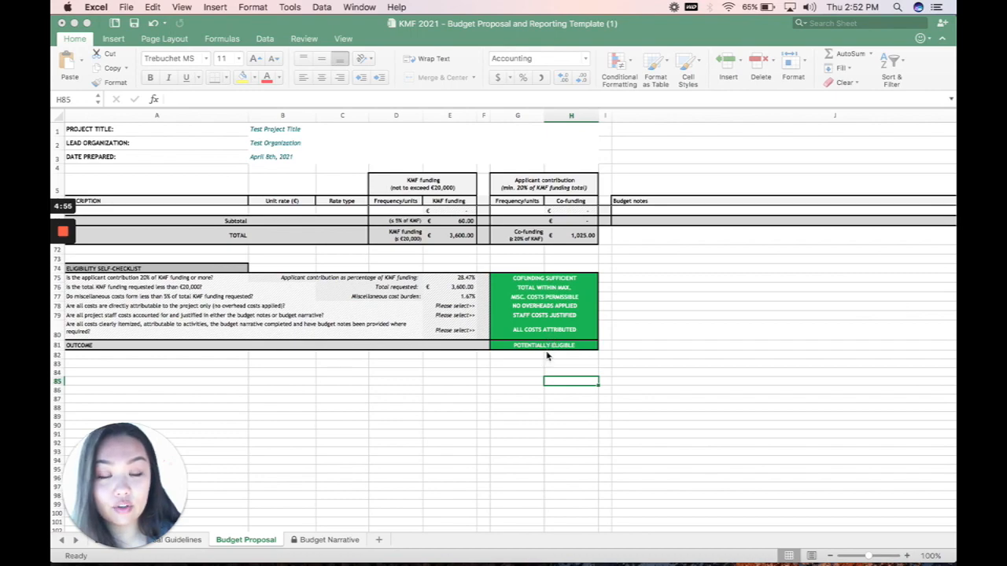
# Step: Review the Budget Proposal's sections from the checklist up to professional fees, and check the Budget Narrative sheet's explanation fields
pyautogui.scroll(7, 547, 357)
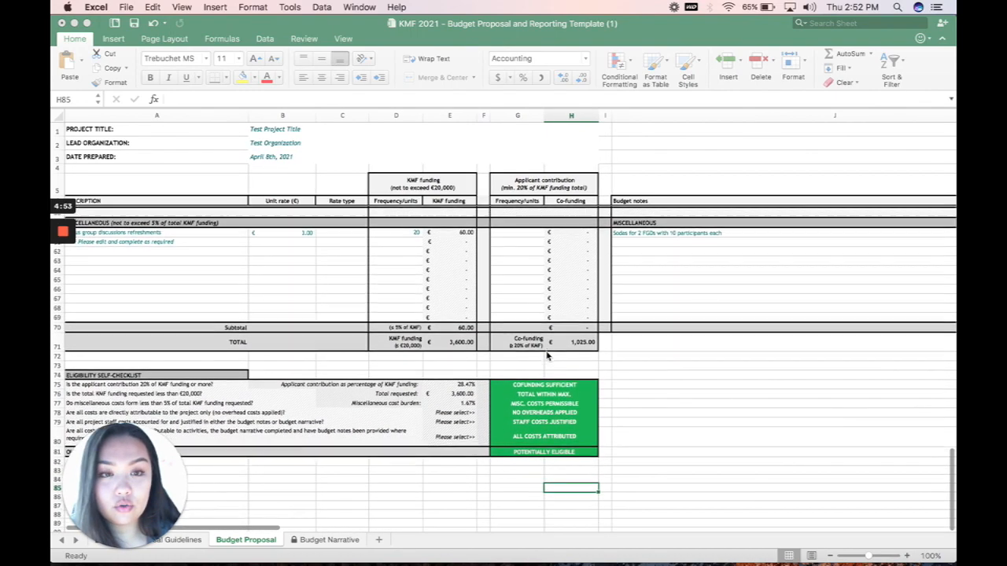
pyautogui.scroll(10, 546, 356)
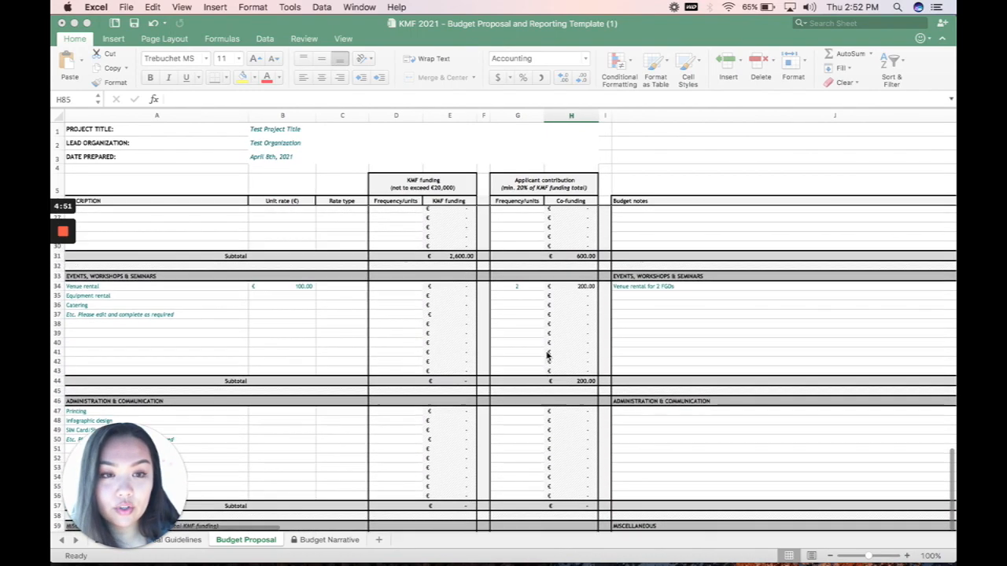
pyautogui.scroll(3, 547, 357)
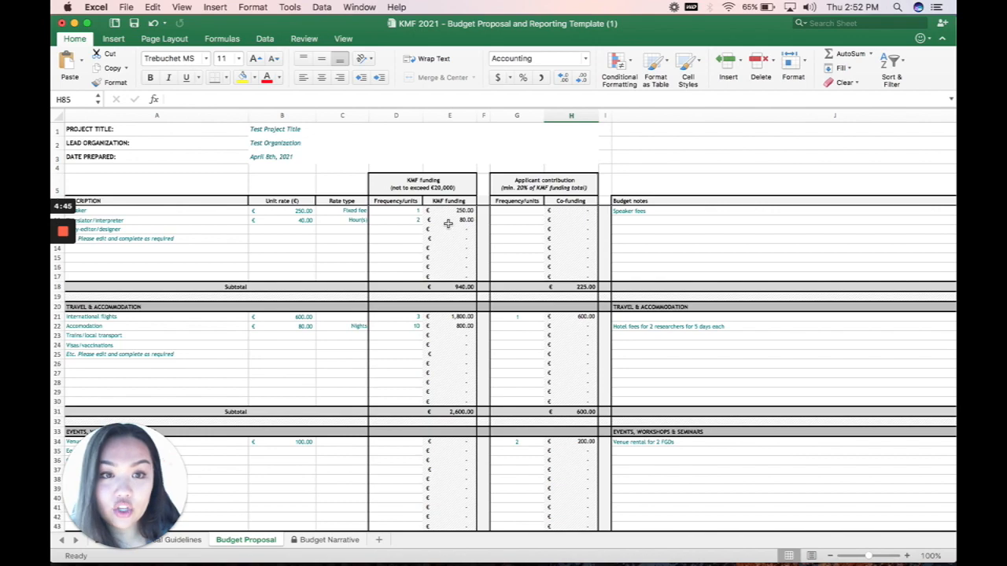
pyautogui.scroll(2, 482, 271)
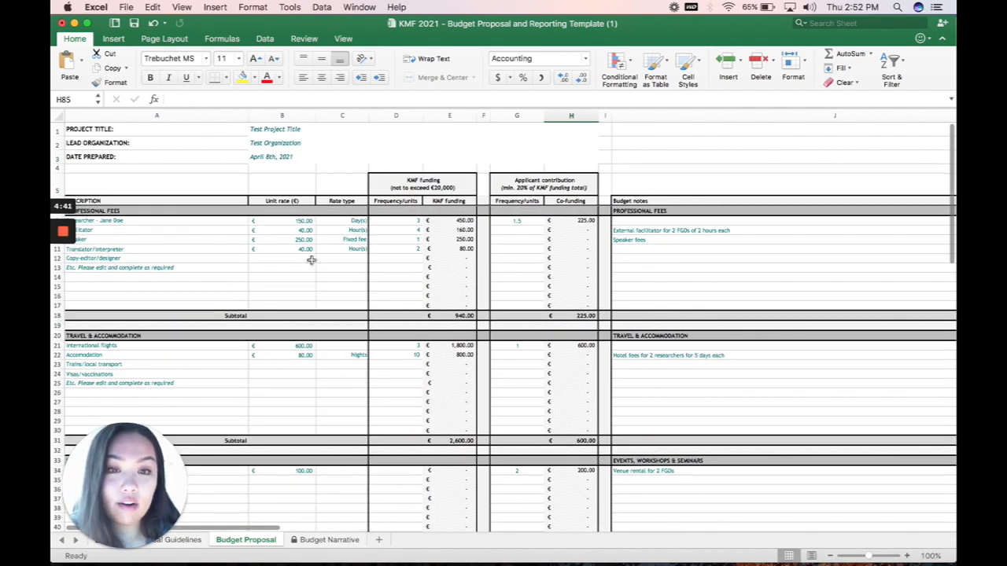
pyautogui.scroll(-3, 389, 387)
pyautogui.scroll(-1, 389, 387)
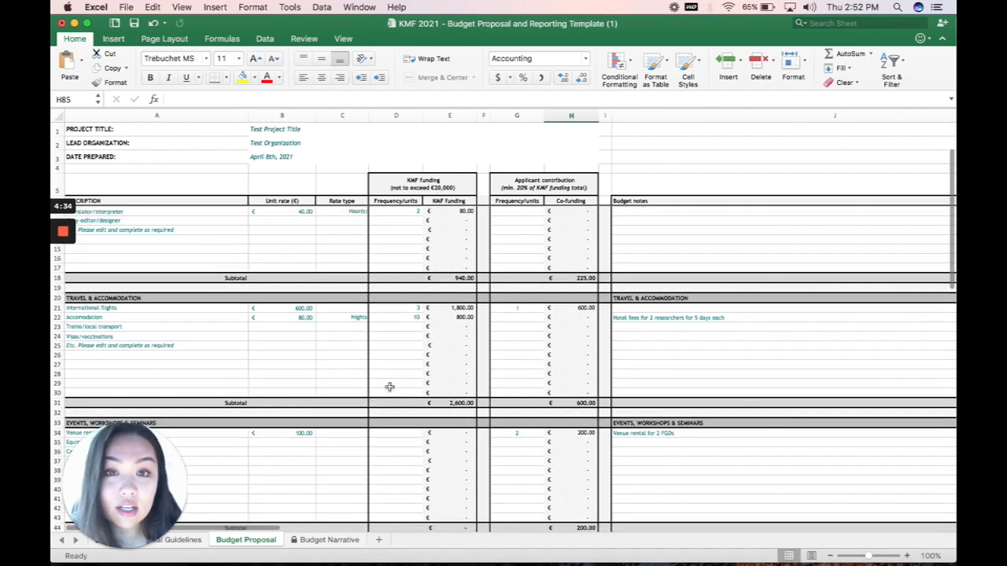
pyautogui.click(322, 540)
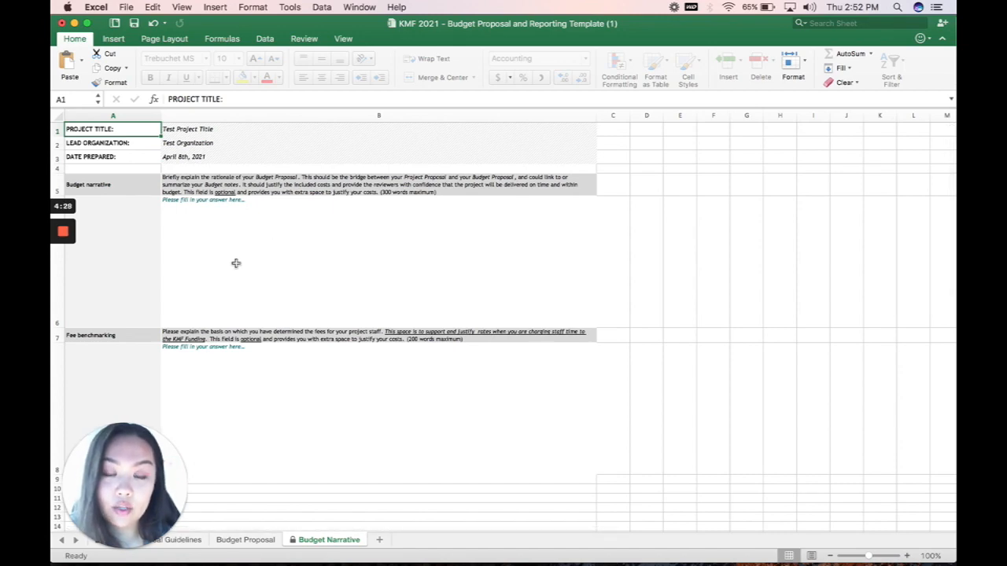
pyautogui.click(236, 540)
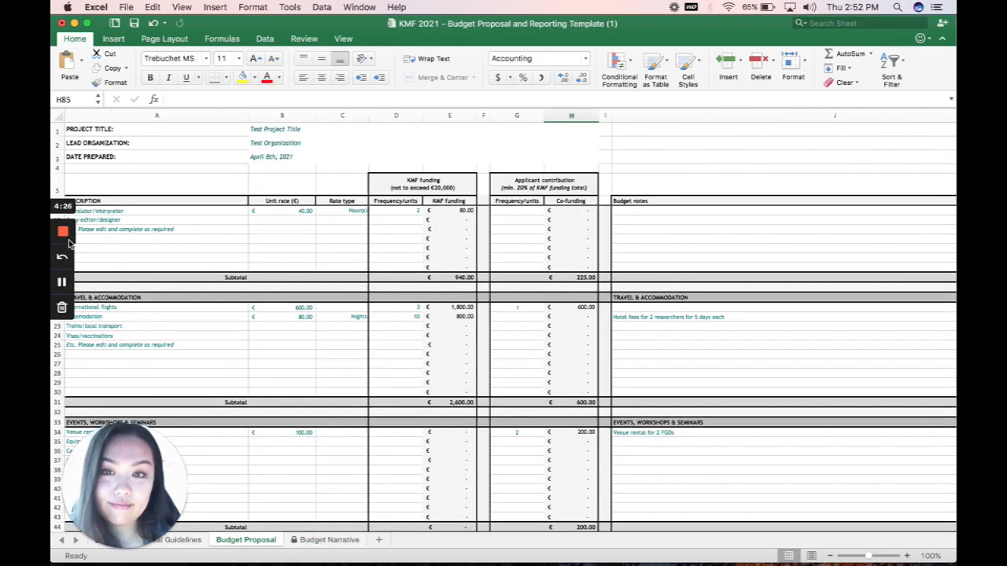